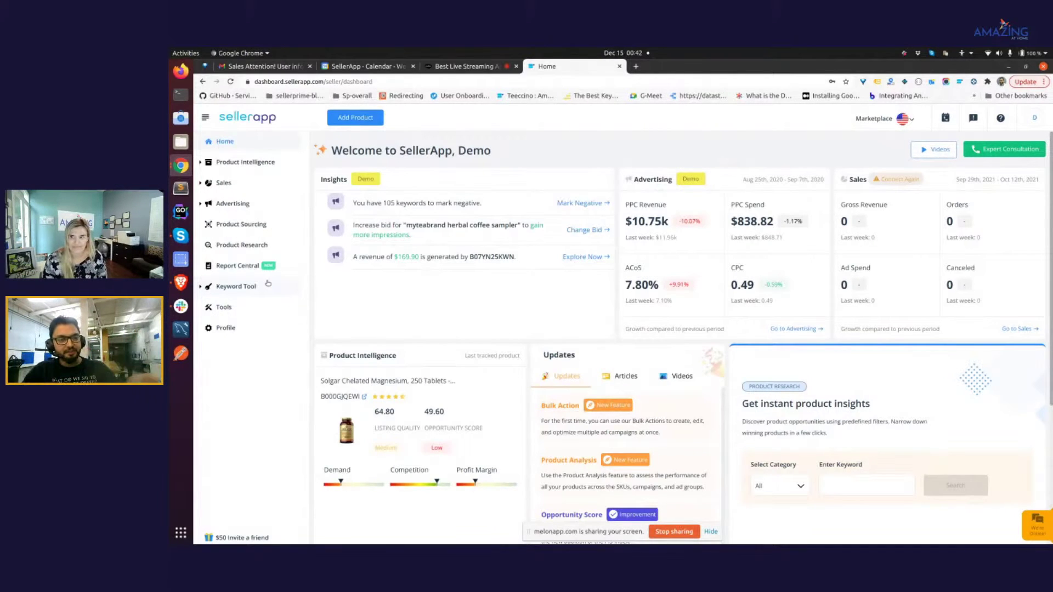
Open the Advertising overview and compare the Growth and Mature seller types in the ROAS calculator without saving
left_click(224, 287)
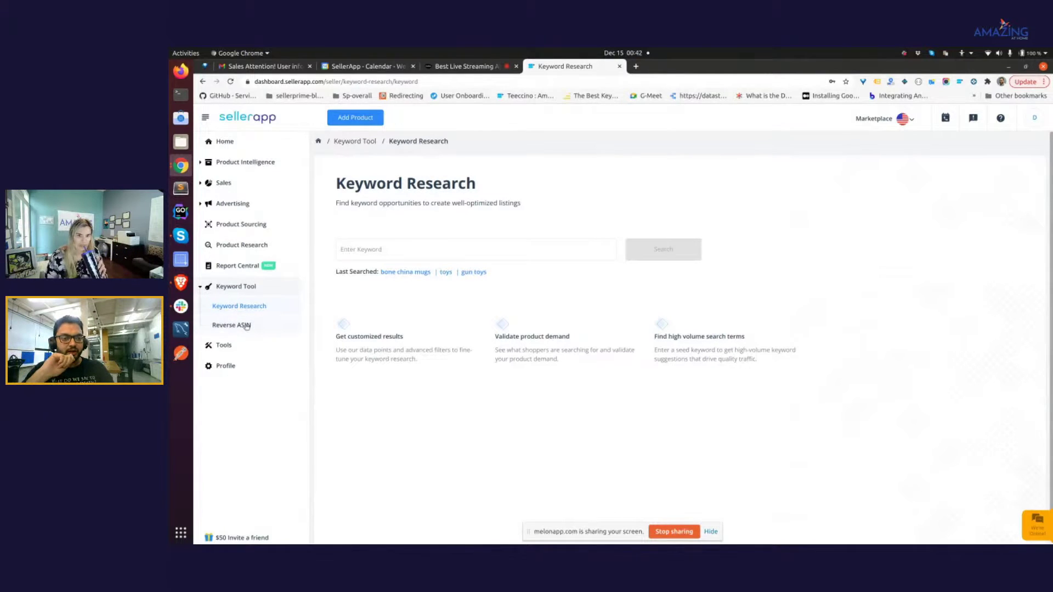
left_click(228, 202)
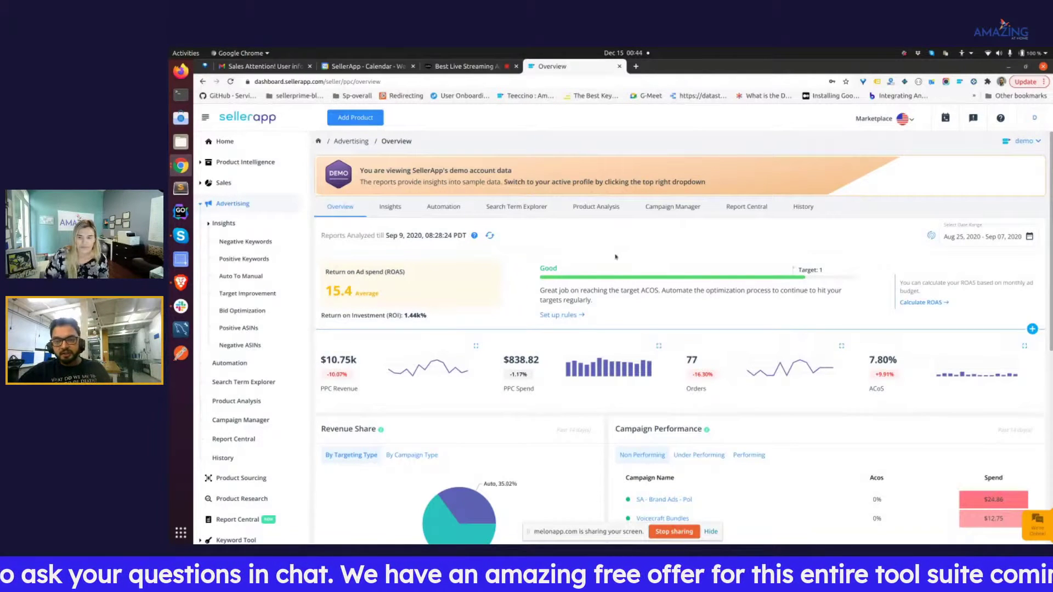
left_click(922, 303)
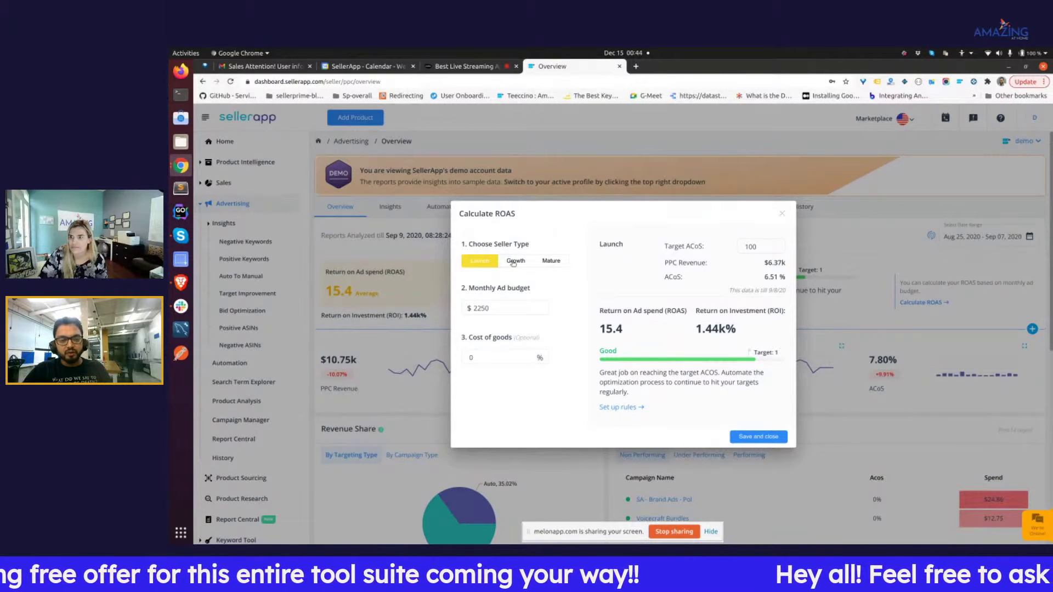
left_click(515, 261)
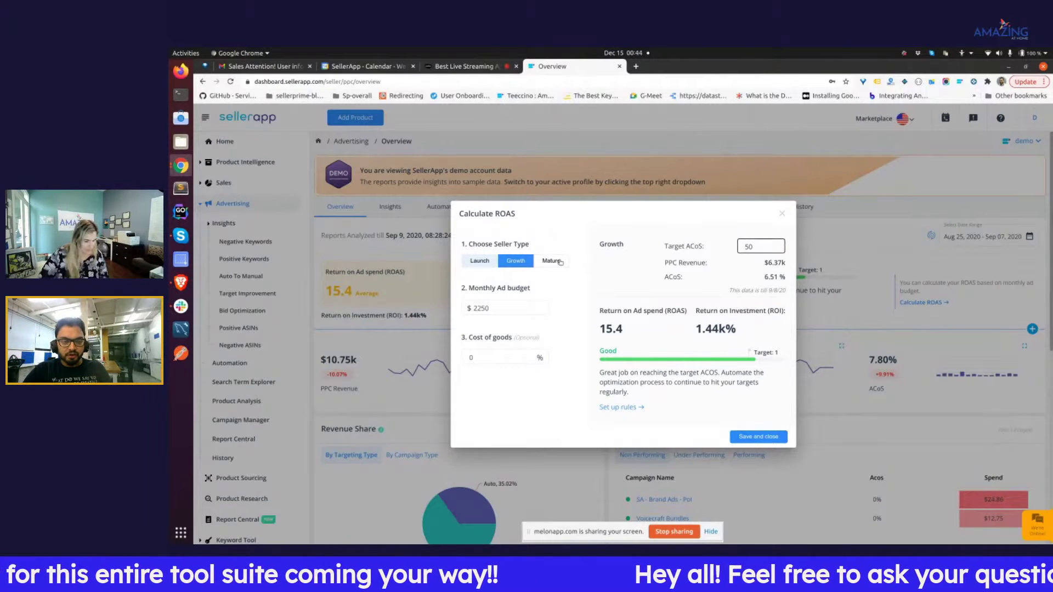
left_click(551, 261)
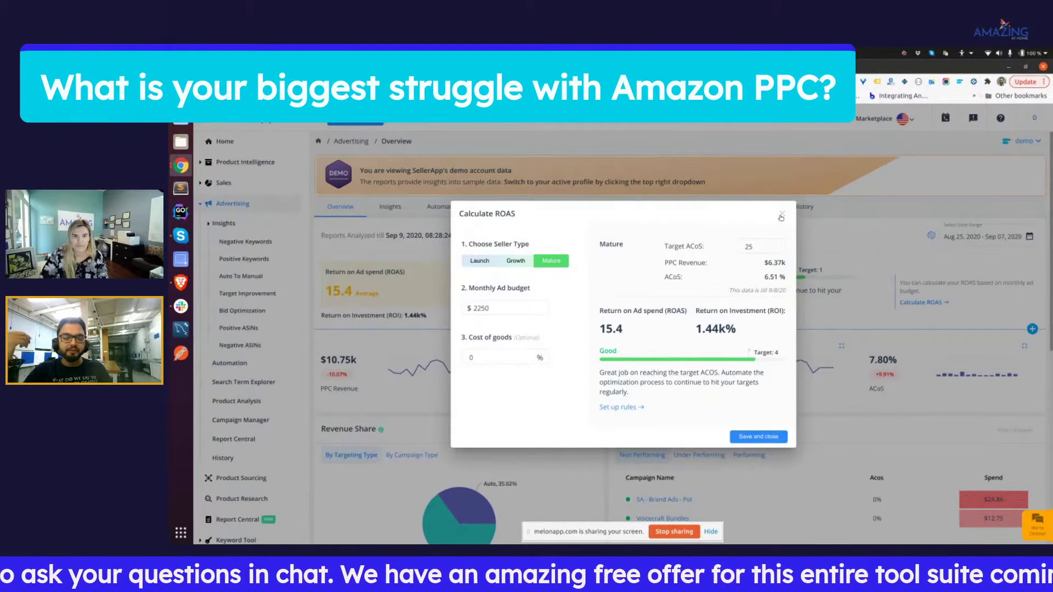
left_click(781, 215)
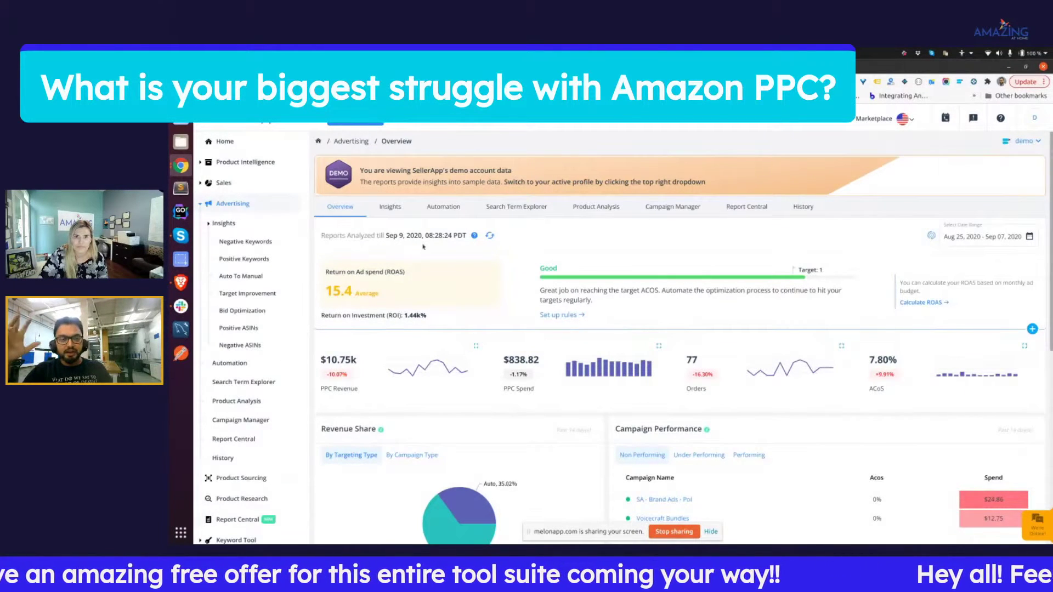
Open the Negative Keywords insights and sort the search terms by clicks in descending order
left_click(390, 213)
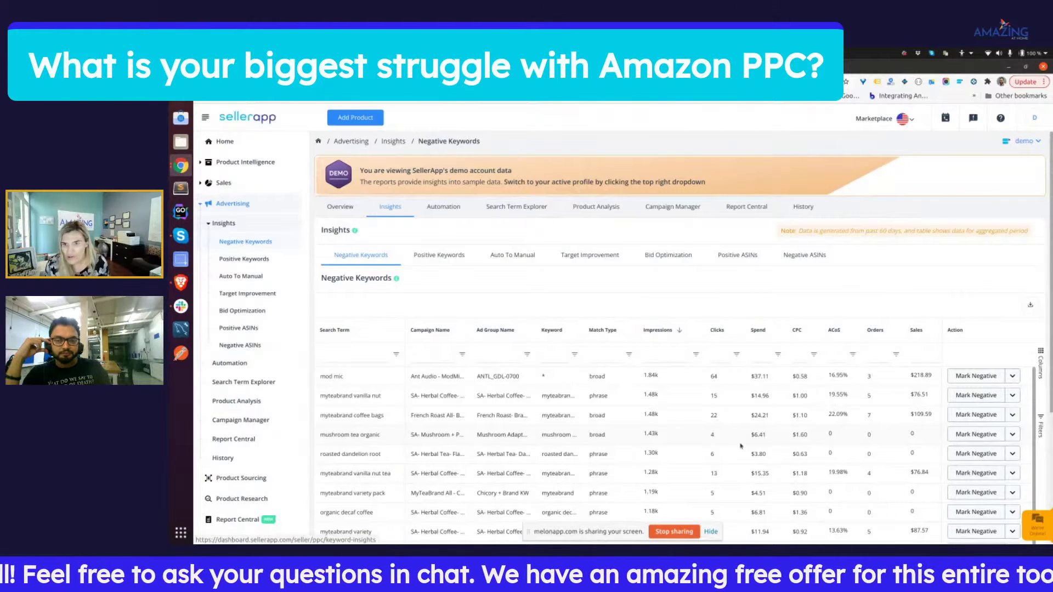
scroll(727, 395, "down", 1)
left_click(718, 328)
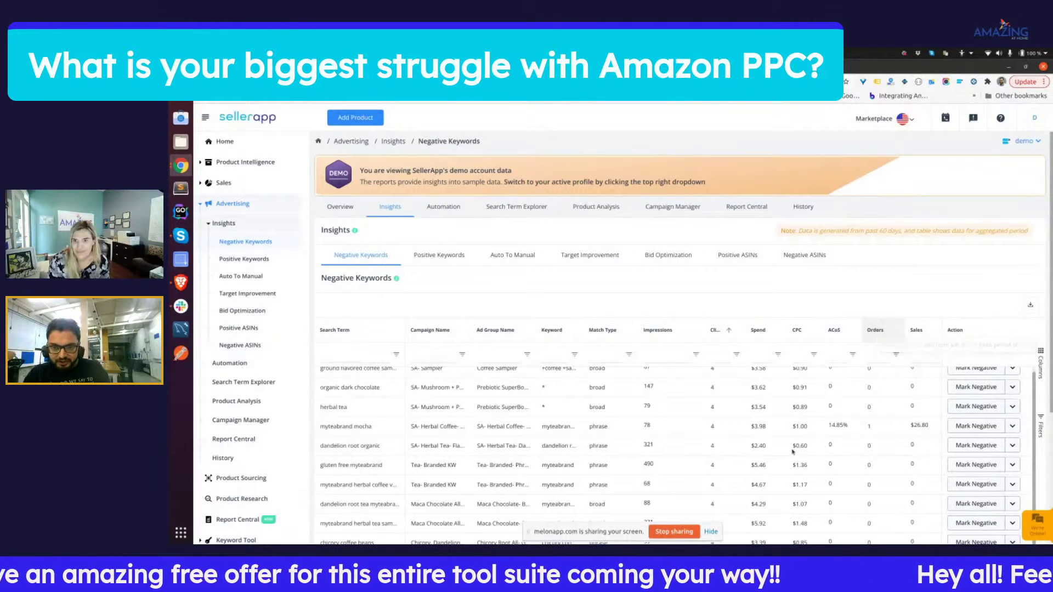
scroll(793, 452, "up", 1)
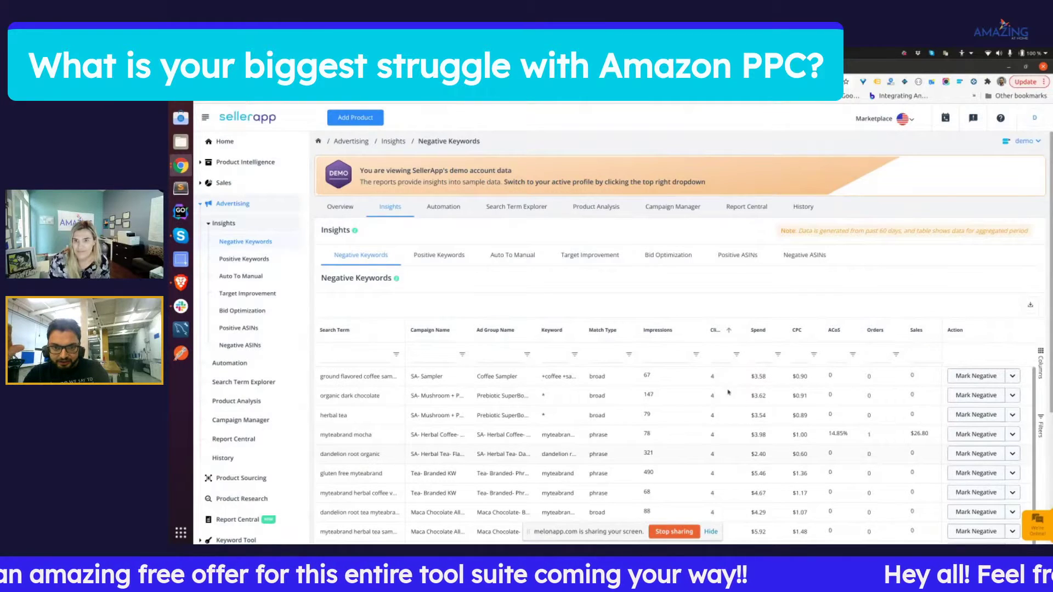
left_click(713, 330)
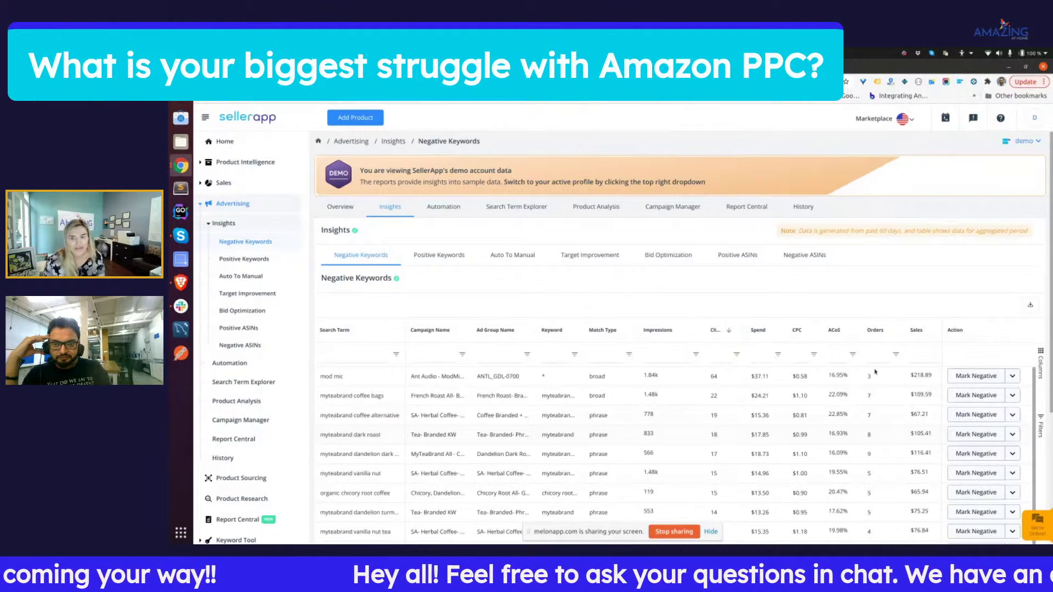
Filter the Negative Keywords table to search terms whose orders equal 0
left_click(896, 356)
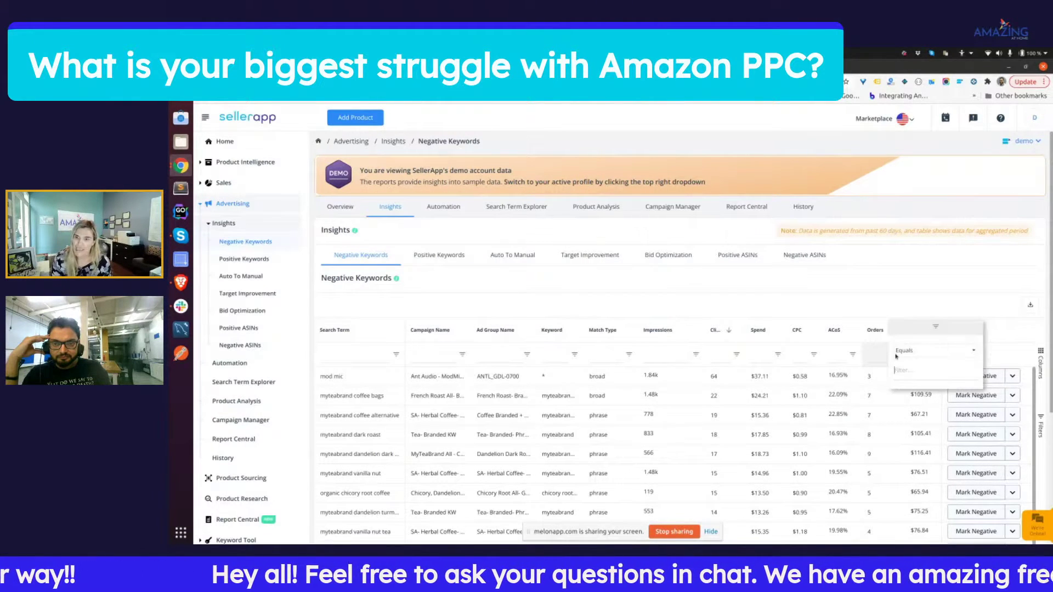
type("9")
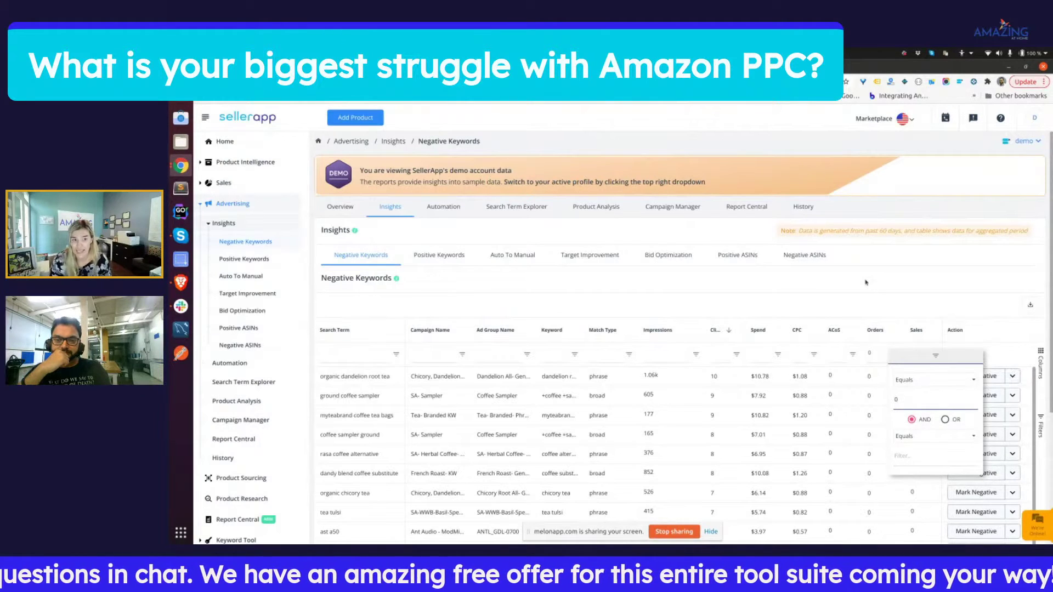
left_click(866, 283)
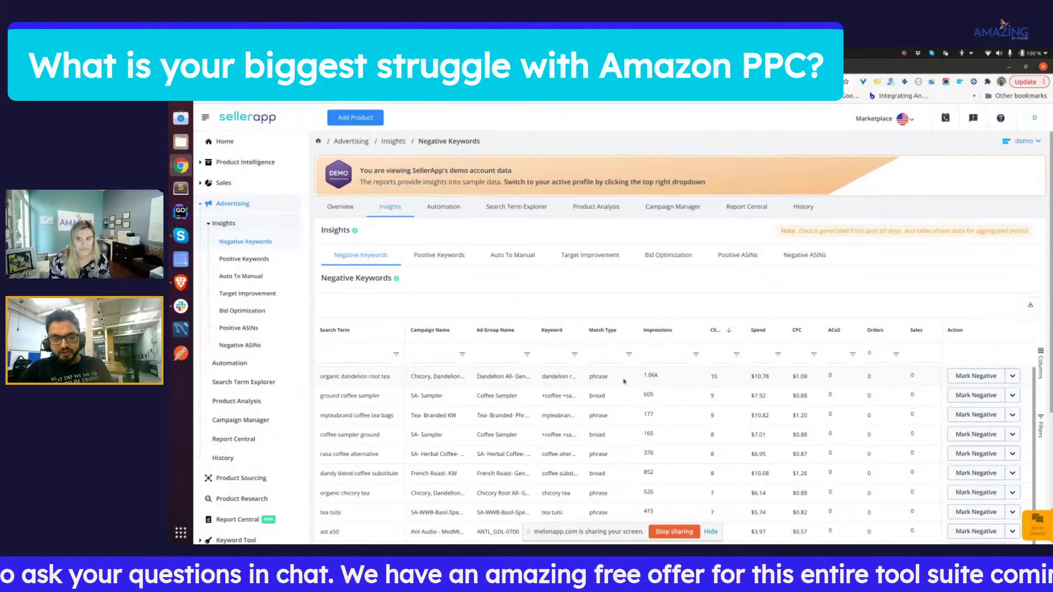
Check the actions offered for the search term "organic dandelion root tea" without applying any
left_click(1012, 377)
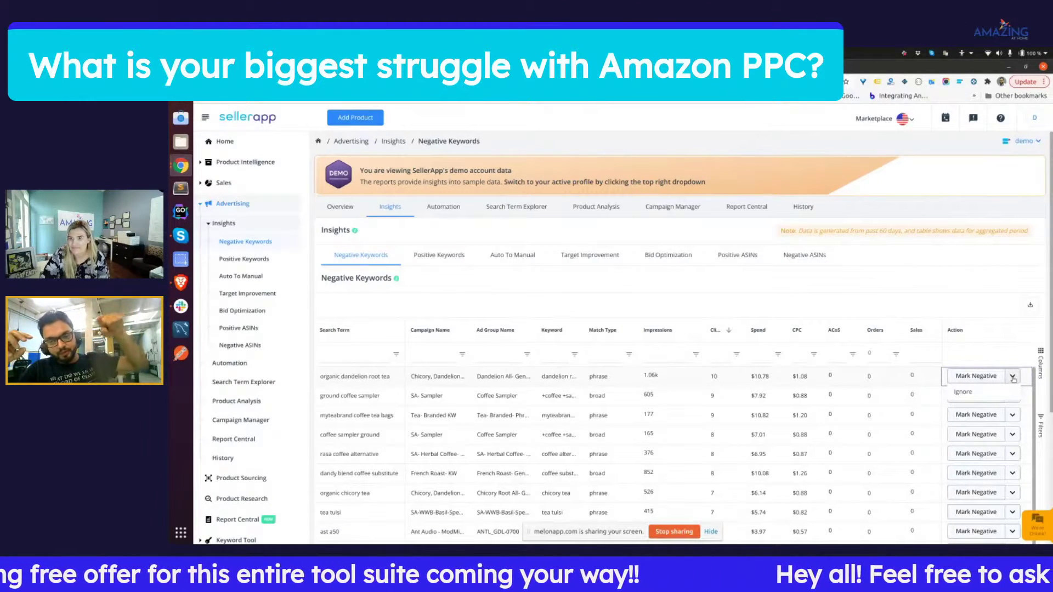
left_click(981, 376)
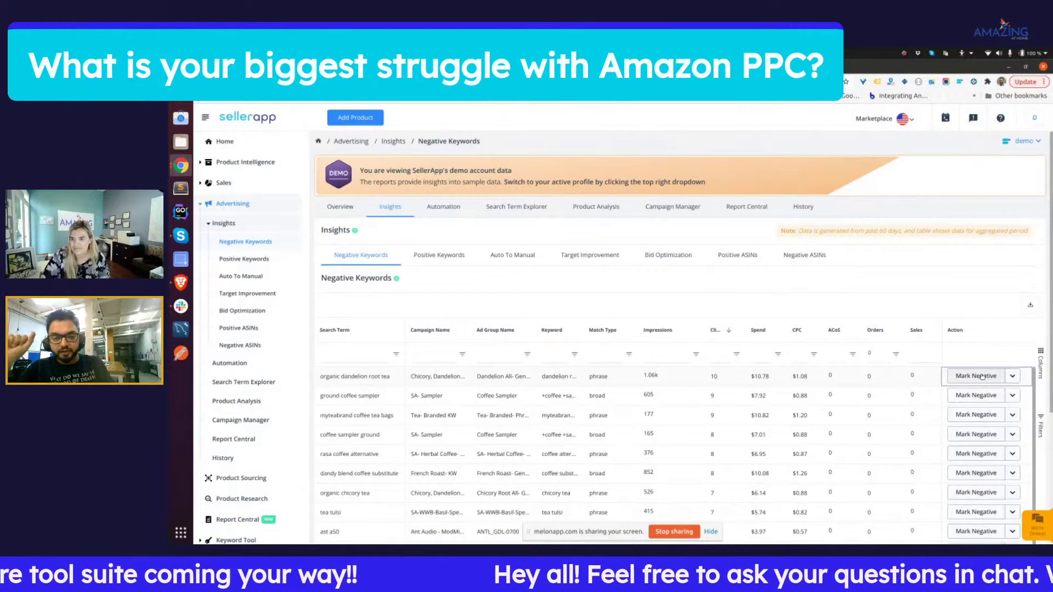
left_click(1014, 376)
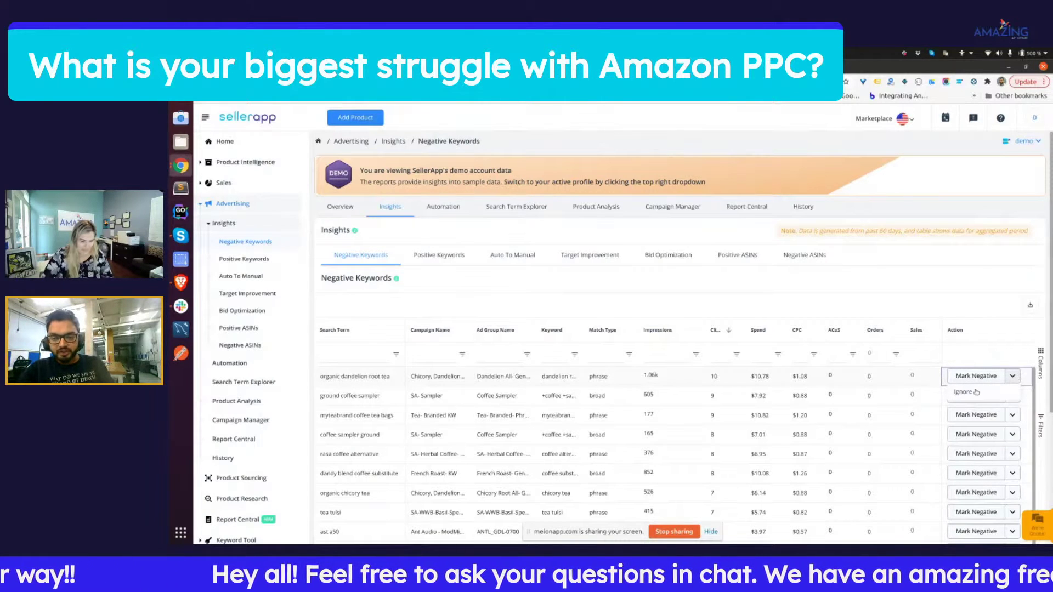
left_click(935, 322)
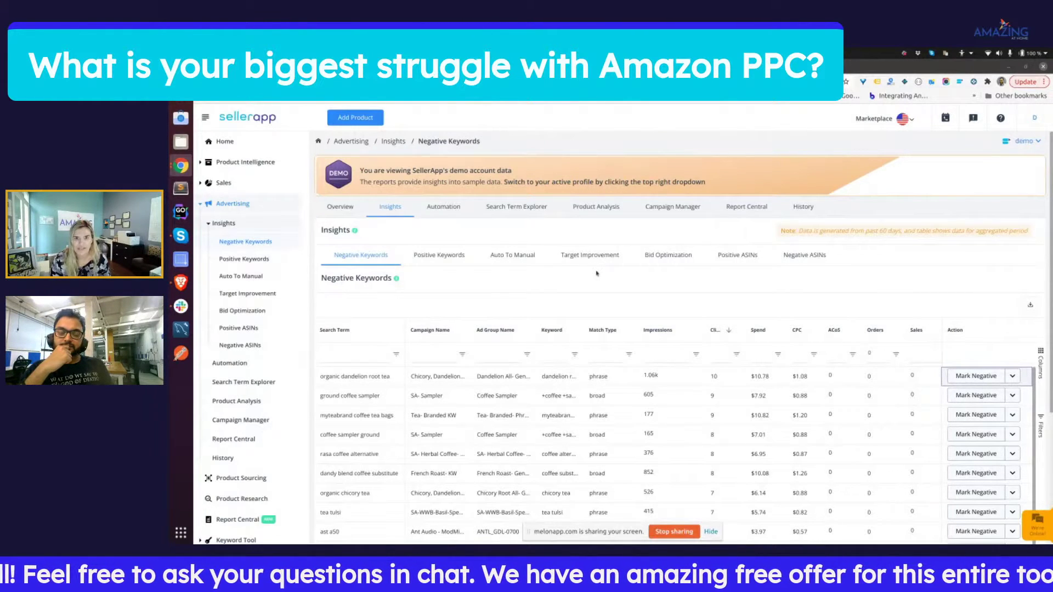
View the ASIN choices for "chocolate tea" in Positive Keywords and the campaign choices for "myteabrand herbal tea" in Auto To Manual
left_click(441, 254)
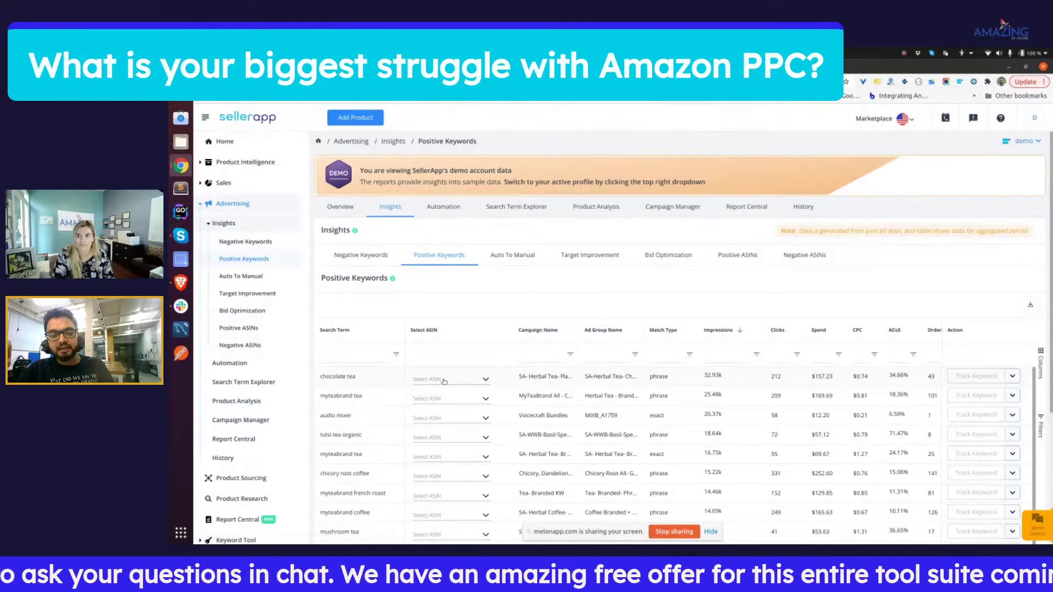
left_click(444, 380)
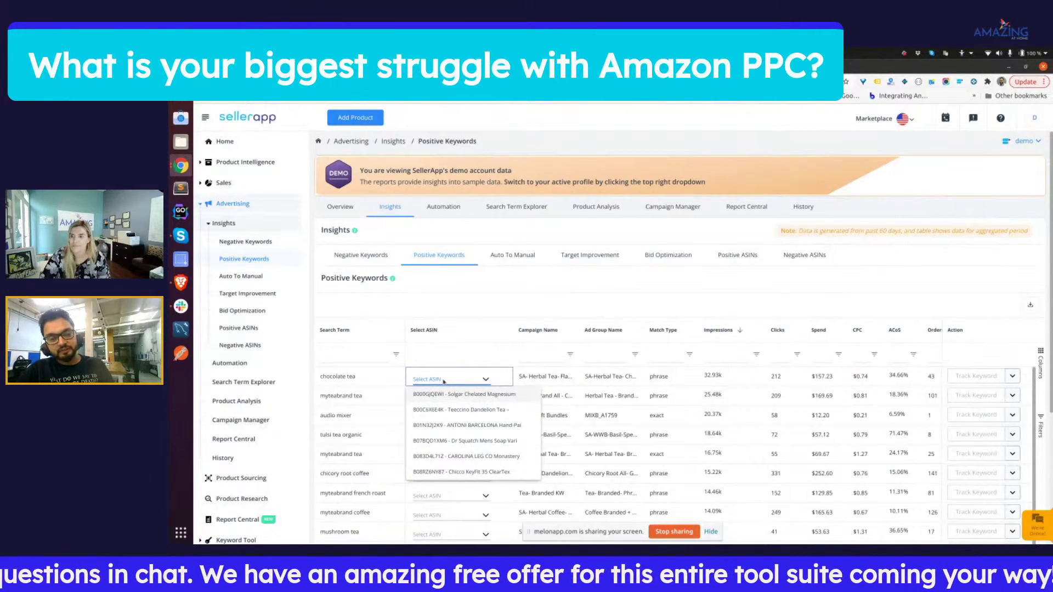
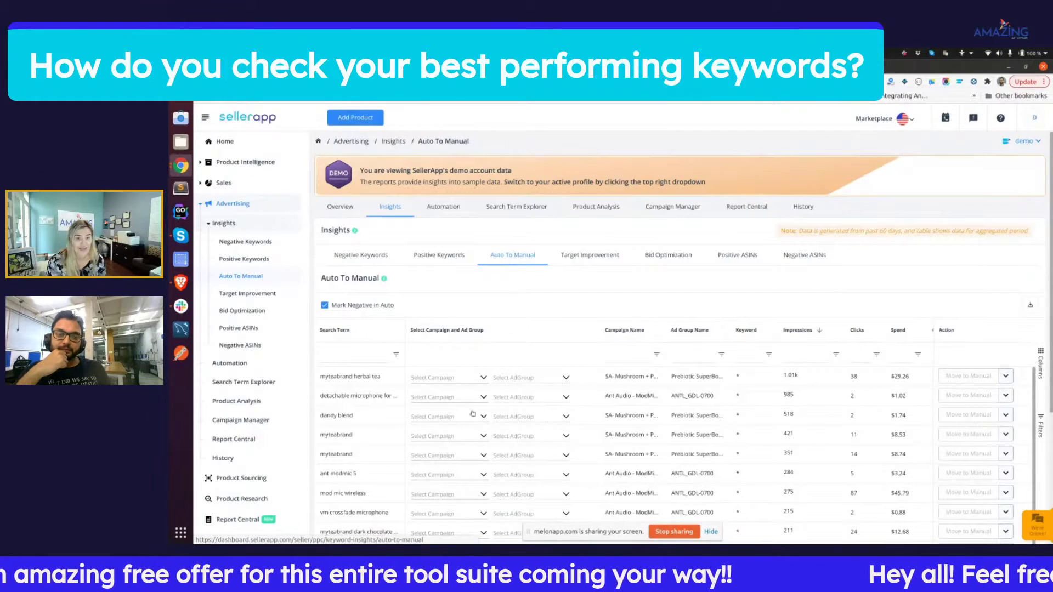
left_click(477, 378)
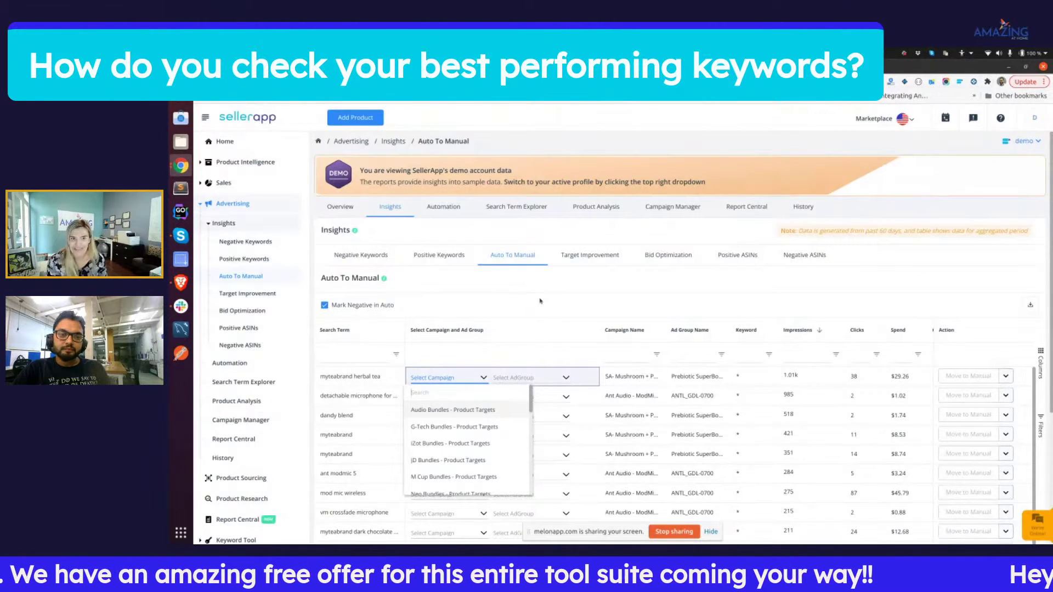
left_click(590, 258)
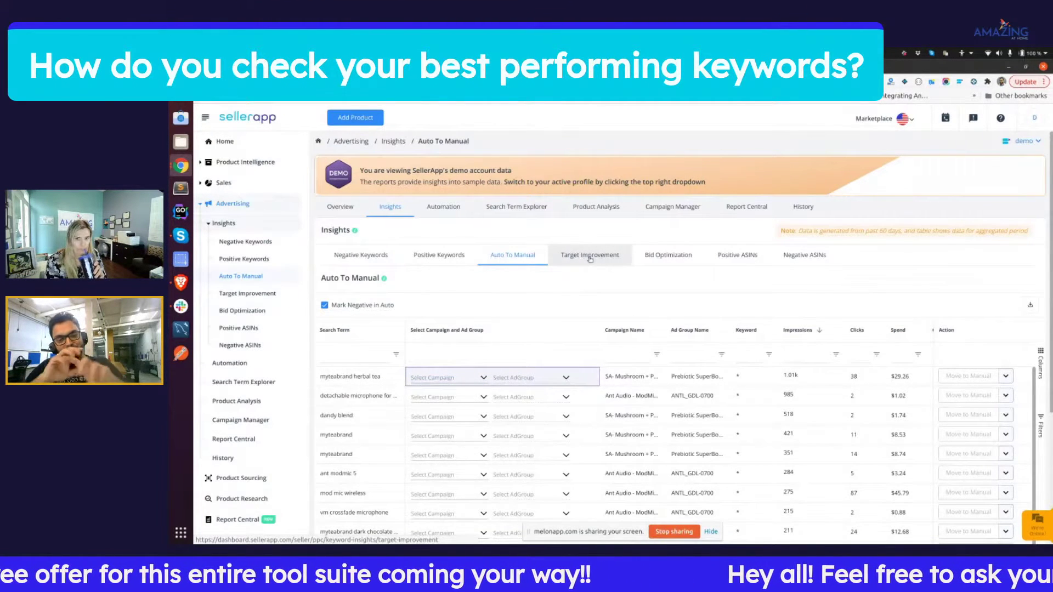
Open the Target Improvement insights and review the suggested match type move for each search term
left_click(590, 259)
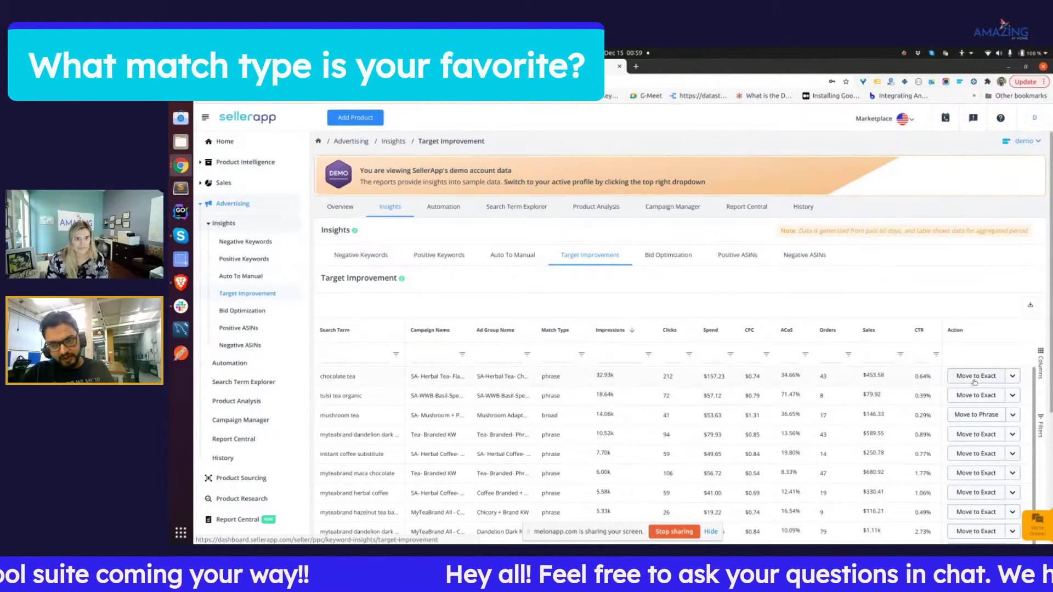
scroll(974, 382, "down", 10)
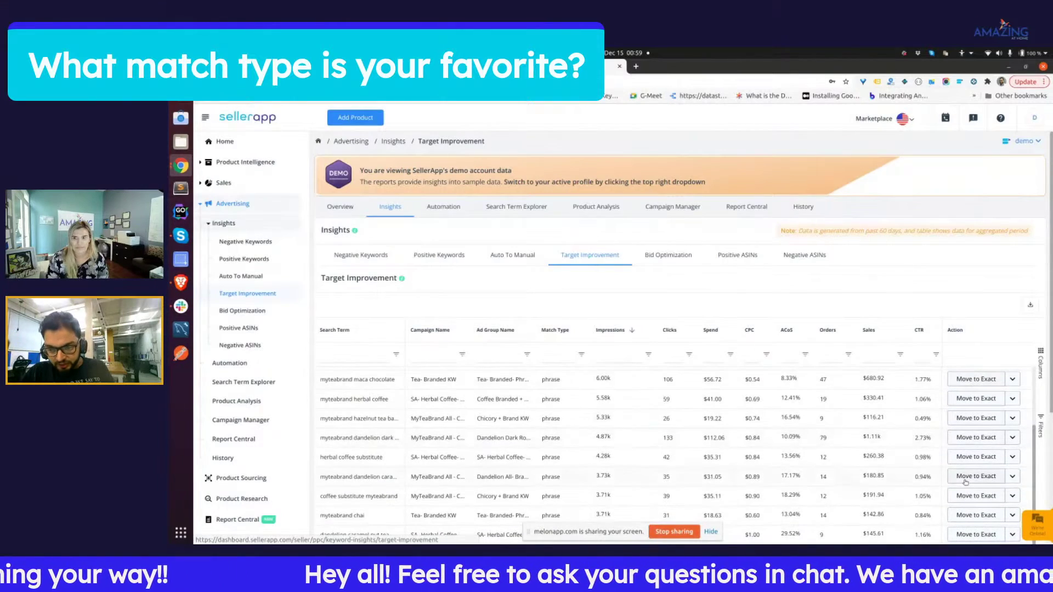
scroll(918, 320, "down", 4)
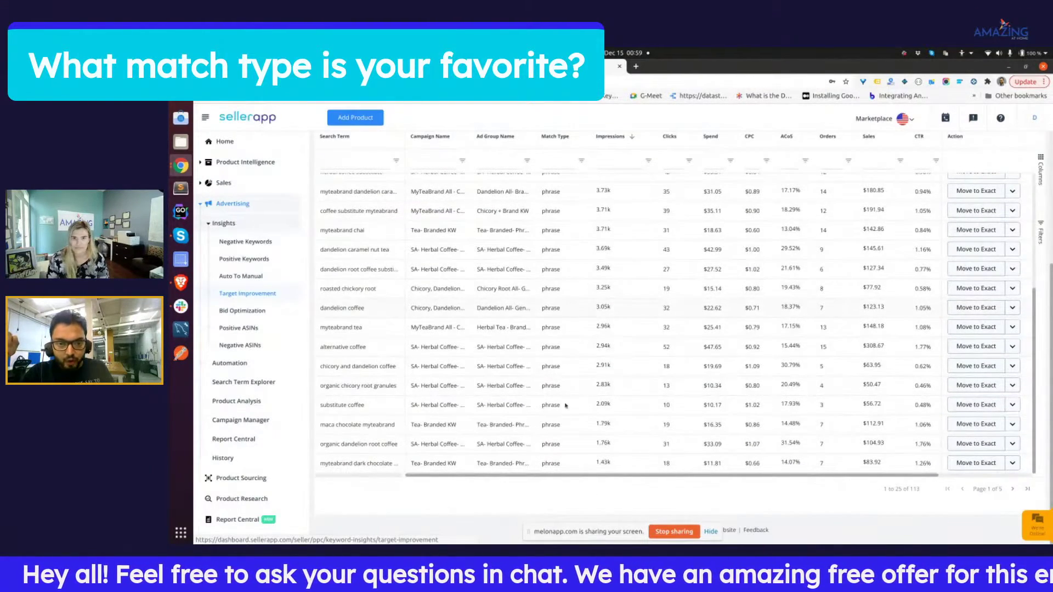
scroll(565, 406, "up", 15)
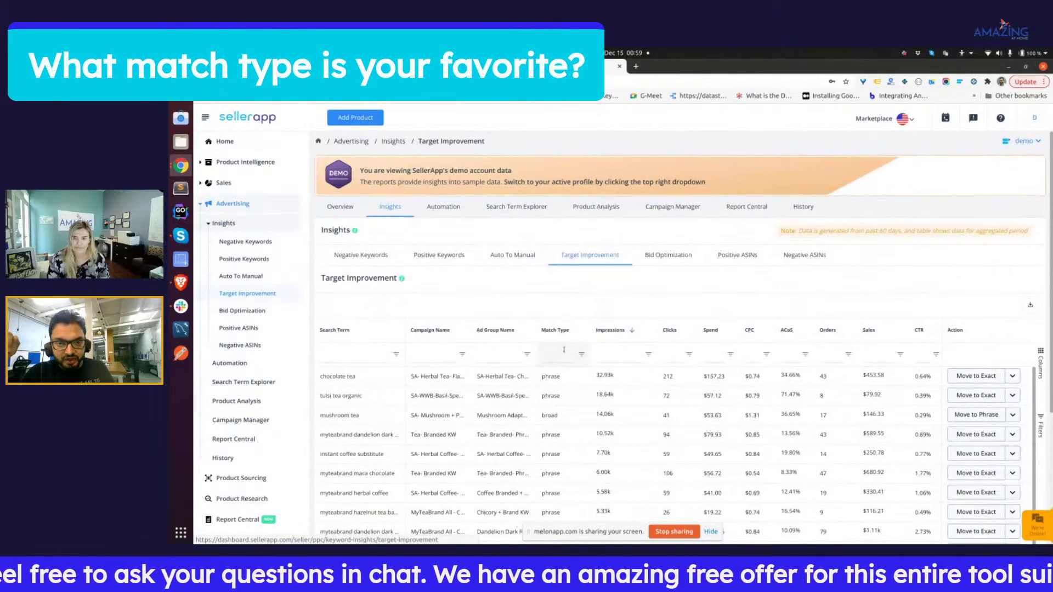
Filter the Target Improvement table to match types containing "broad", review the terms, and clear the filter
left_click(564, 354)
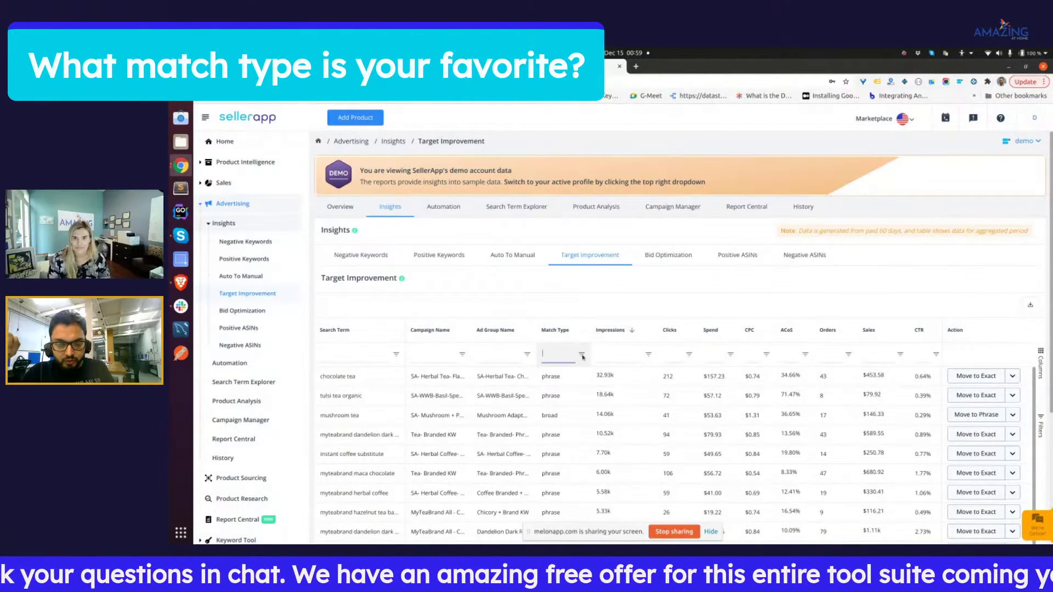
left_click(581, 356)
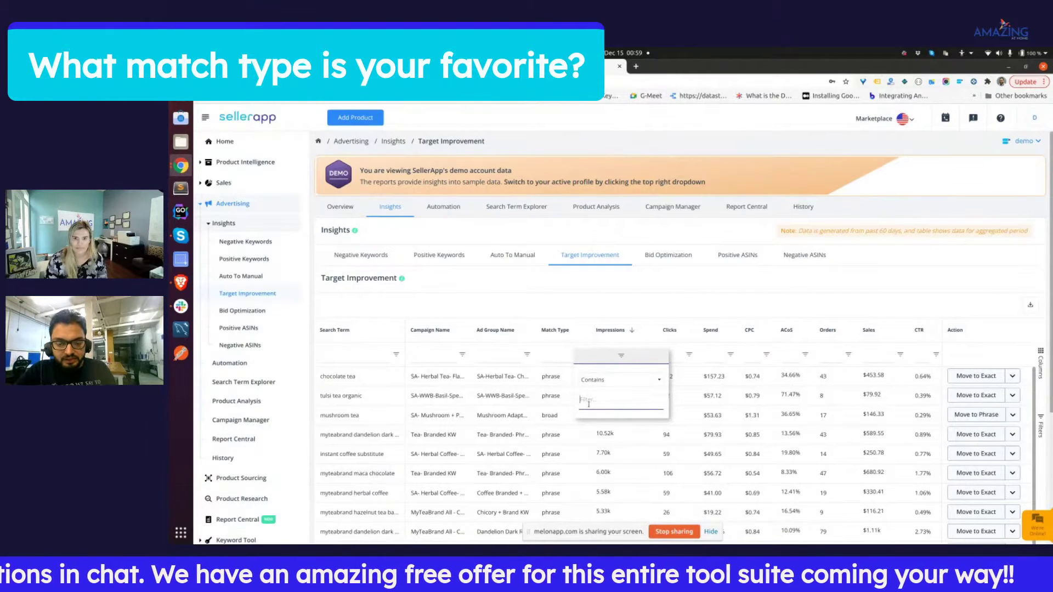
type("broad")
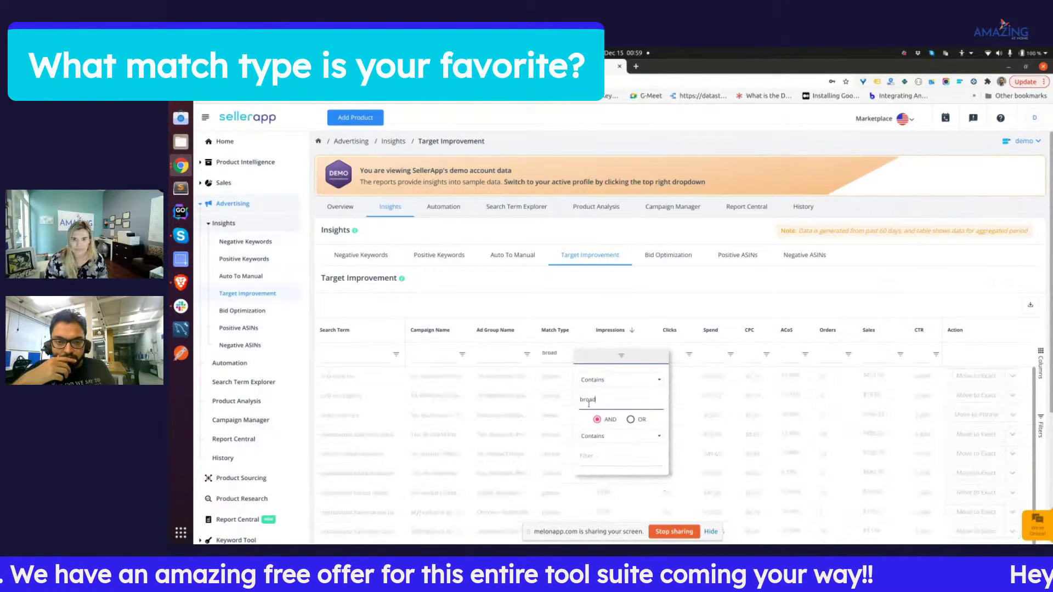
left_click(618, 295)
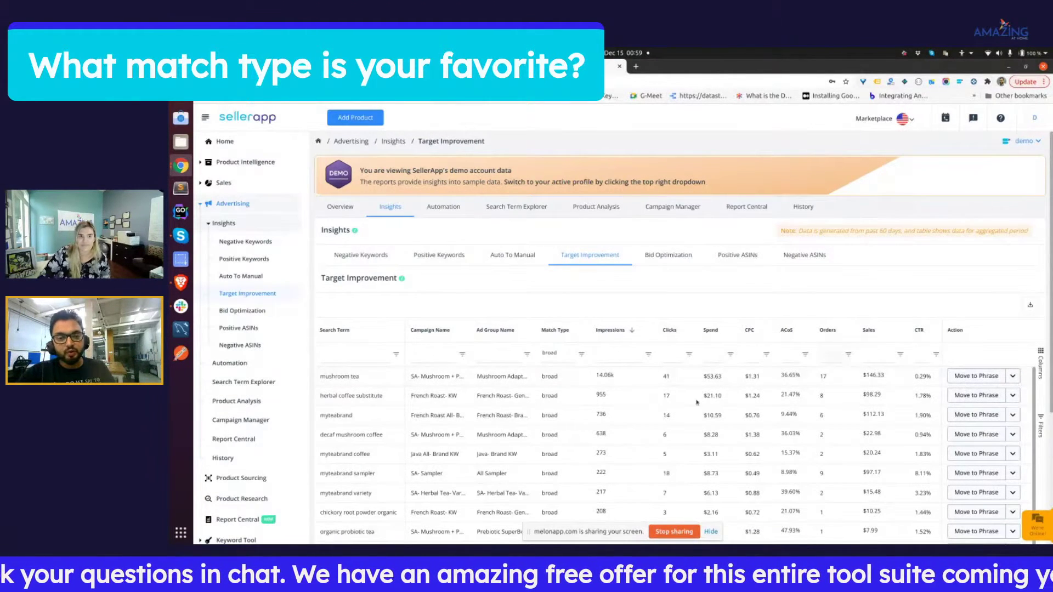
left_click(555, 356)
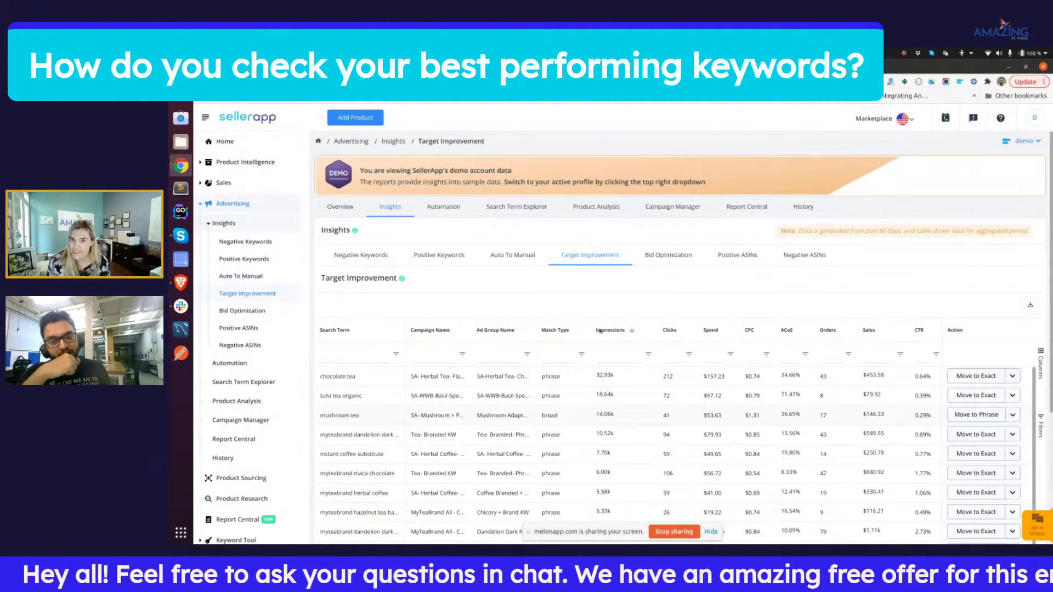
View the Bid Optimization suggestions and the Negative ASINs insights
left_click(662, 259)
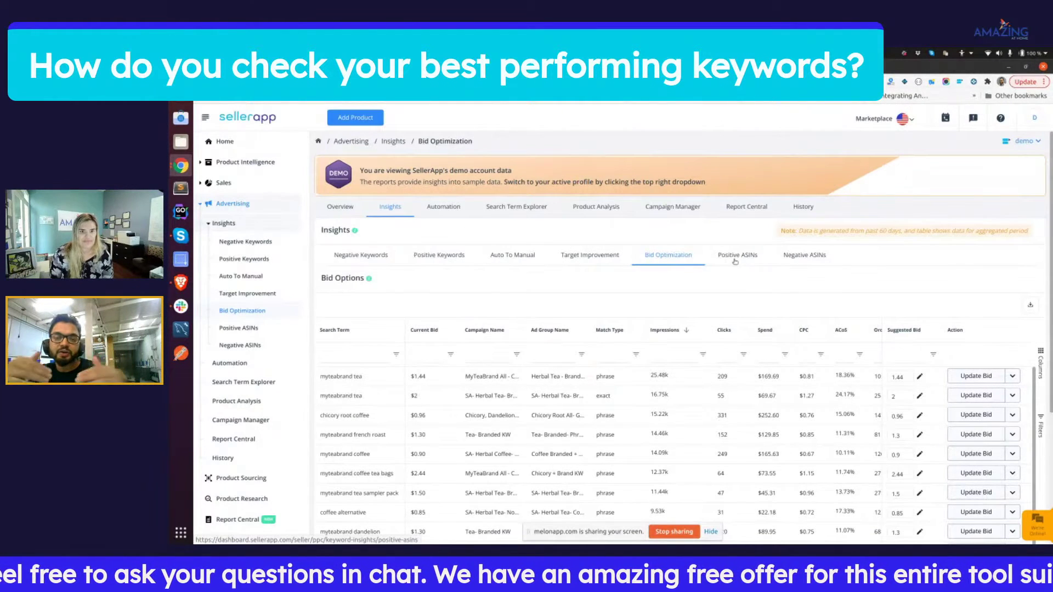
left_click(808, 262)
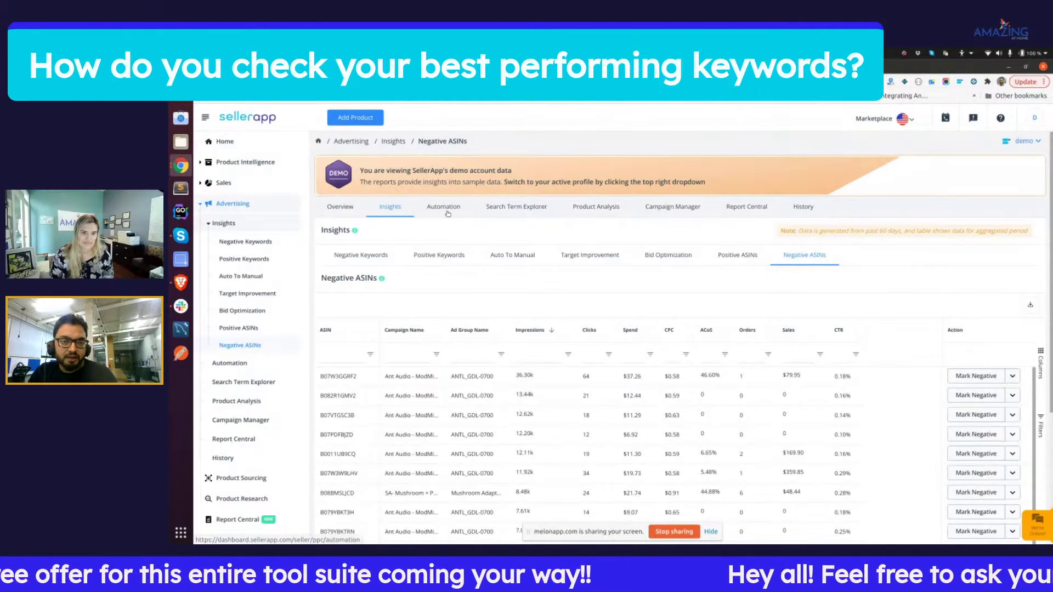
Open the advertising Automation section and view its Rules Blueprint and My Rules pages
left_click(448, 213)
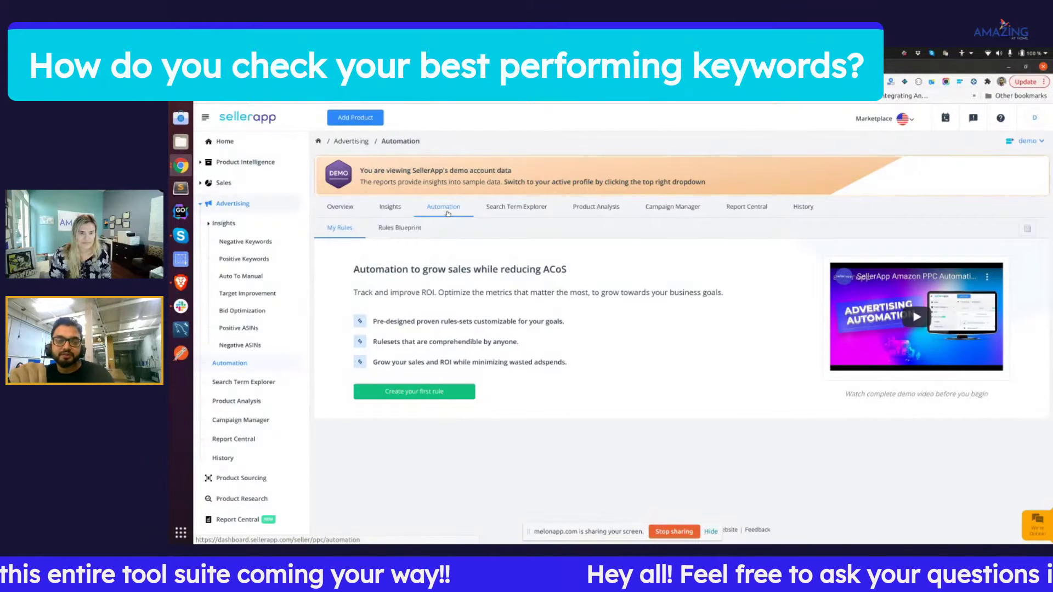
left_click(392, 235)
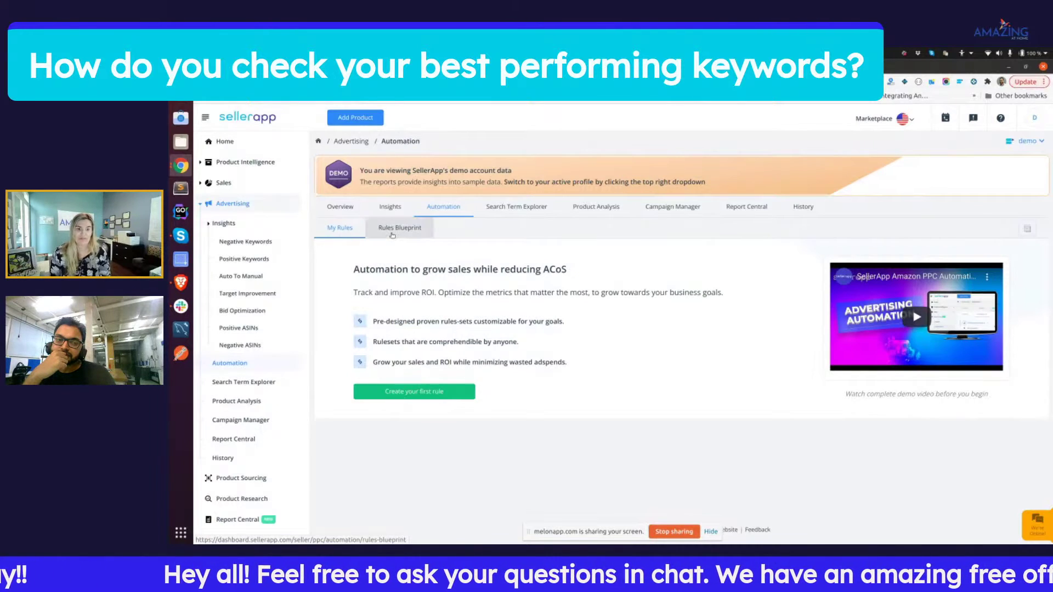
left_click(341, 227)
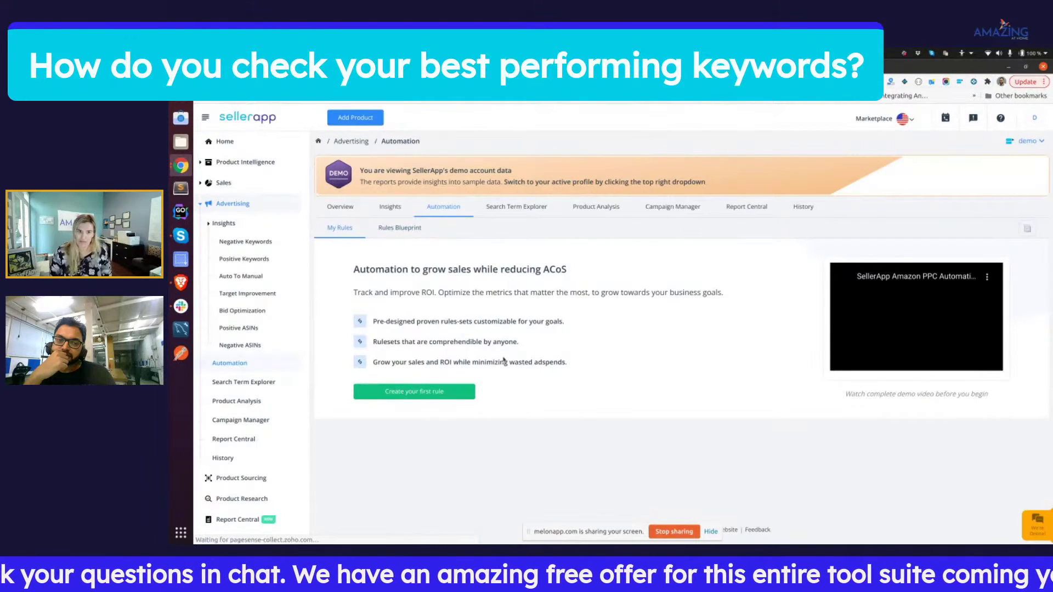
Start a custom automation rule from blank in the Rules Blueprint
left_click(404, 231)
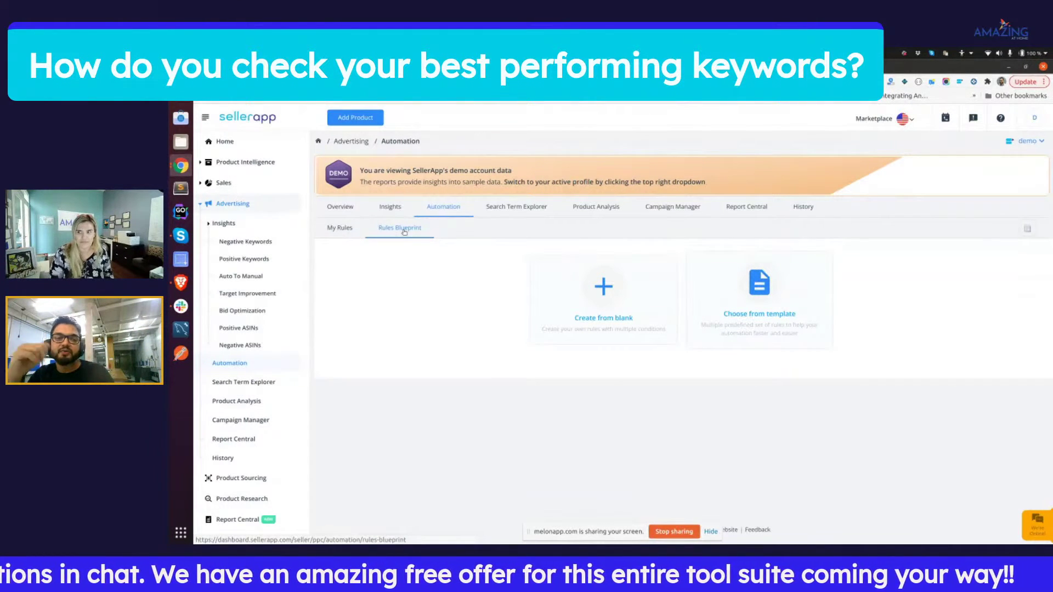
left_click(604, 290)
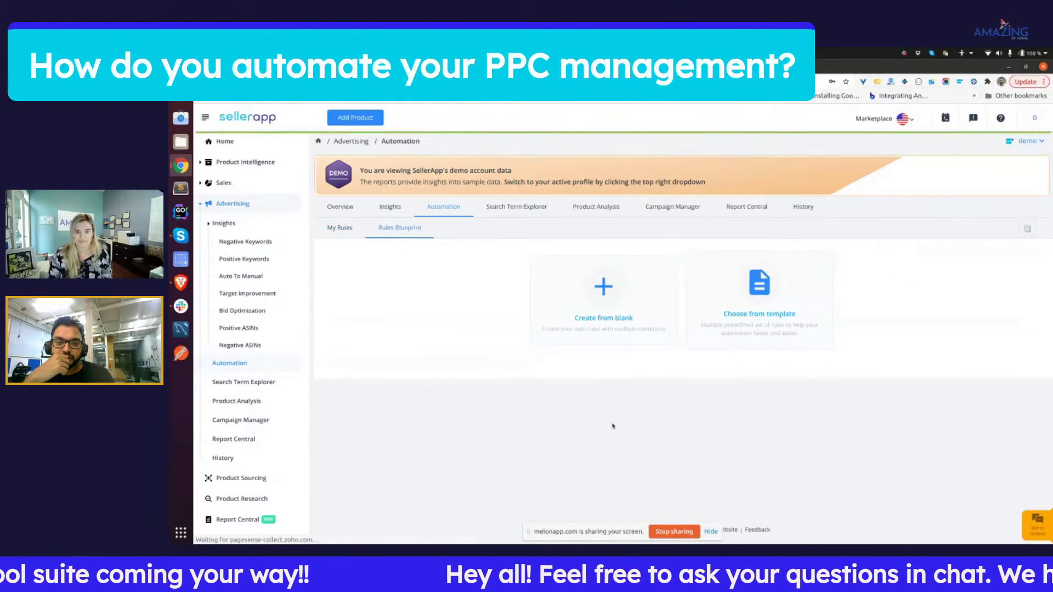
left_click(604, 288)
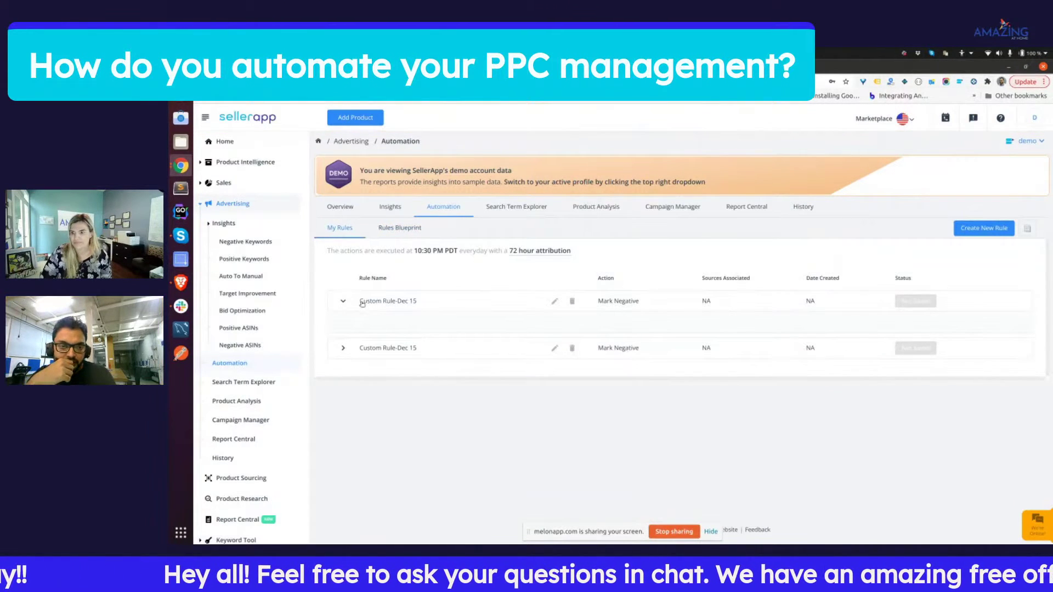
Return to the Rules Blueprint and open the predefined rule templates
left_click(393, 235)
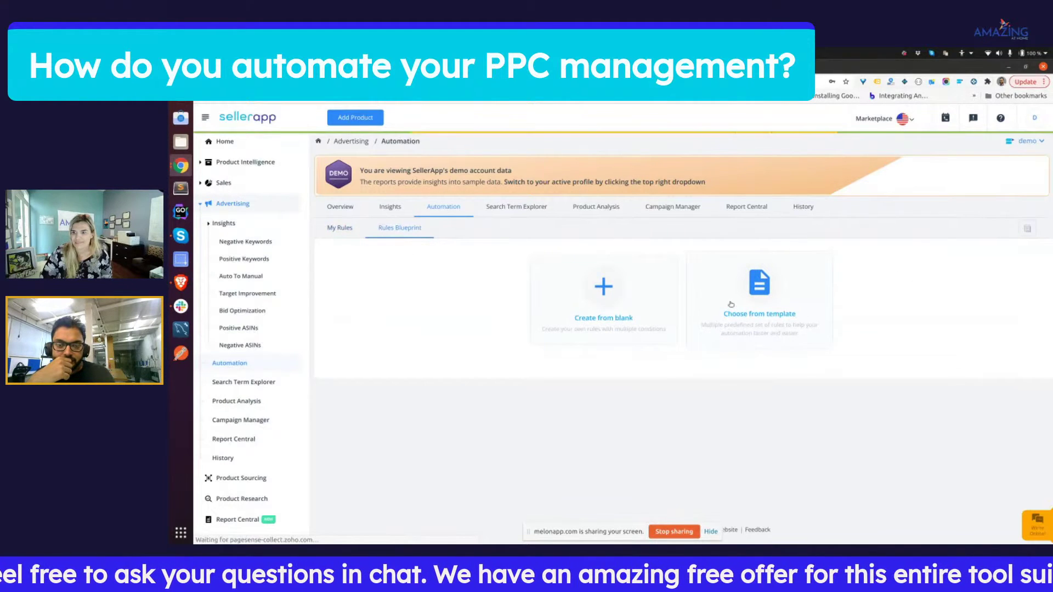
left_click(731, 305)
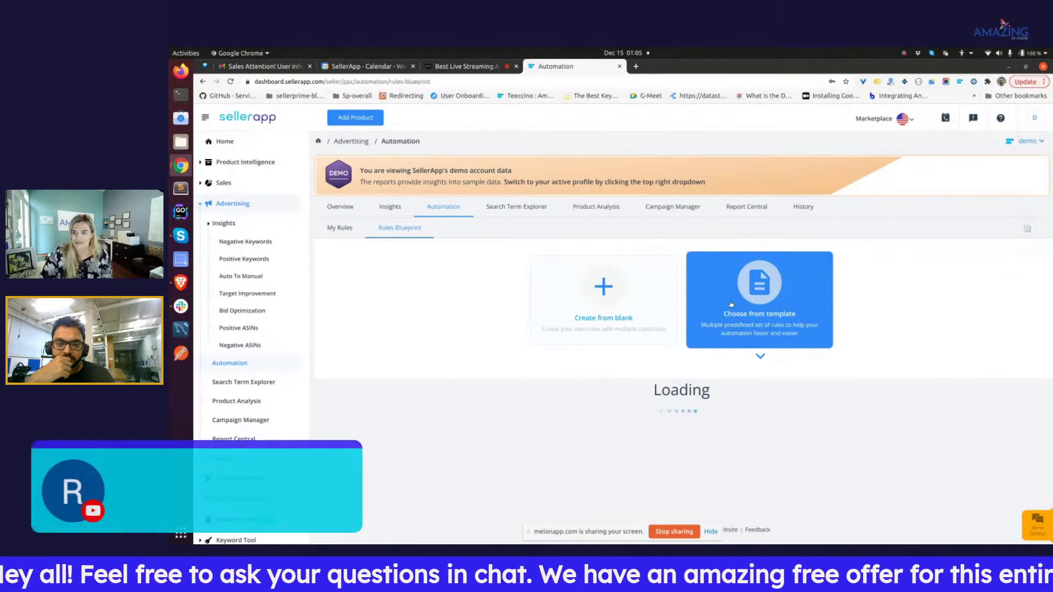